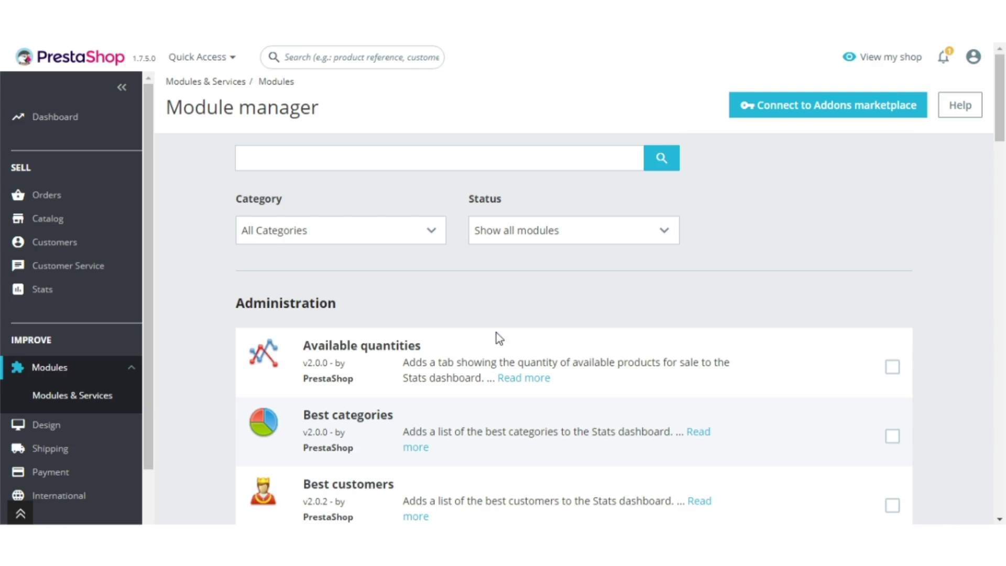
# Open the configuration of the Product Page Additional Custom Tabs module and start adding a new tab.
pyautogui.scroll(-15, 496, 349)
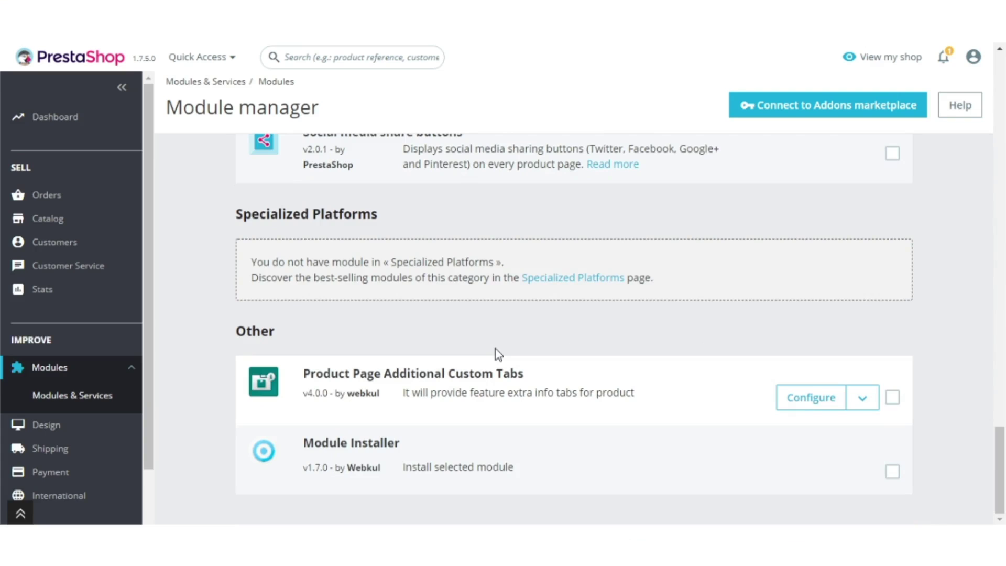
pyautogui.click(805, 408)
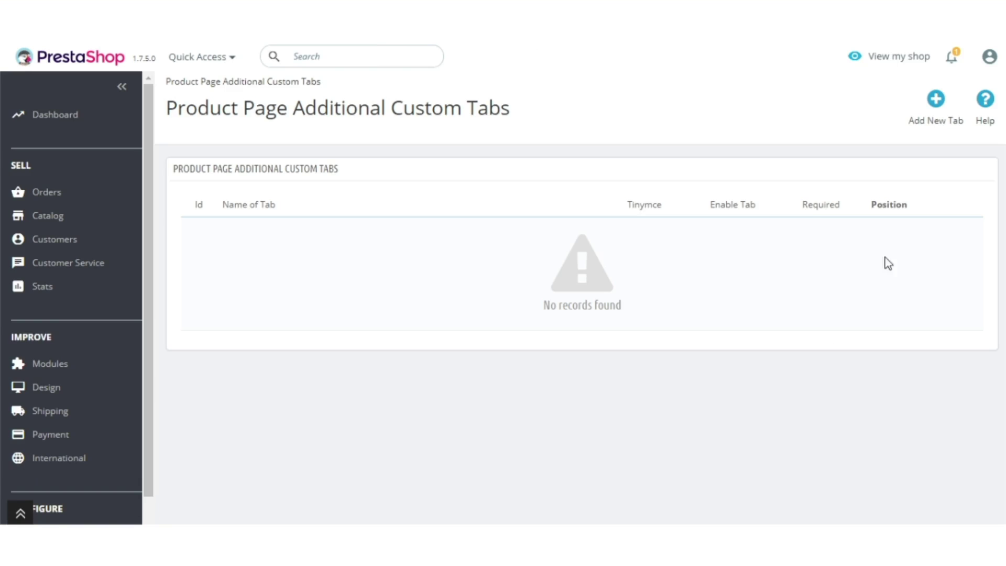
pyautogui.click(936, 126)
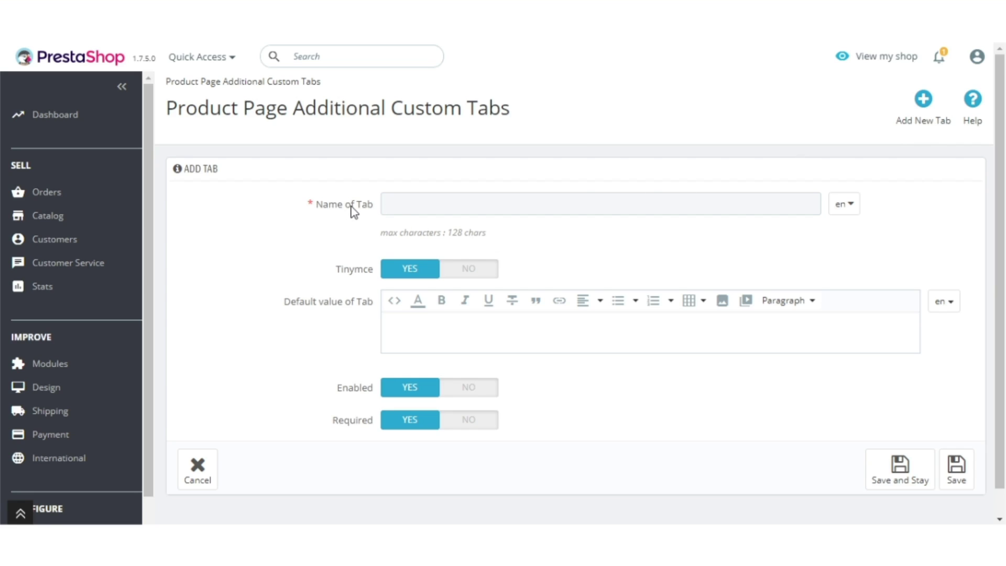
# Name the new tab "Size Guide", leave Tinymce set to Yes, and enter "Default value" as its default content.
pyautogui.click(403, 205)
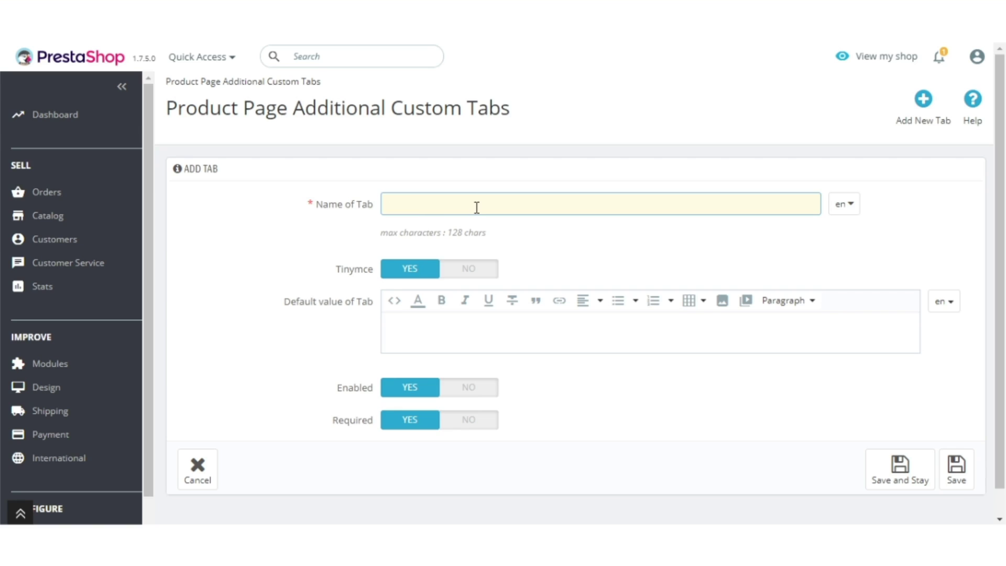
pyautogui.write('Size Guide')
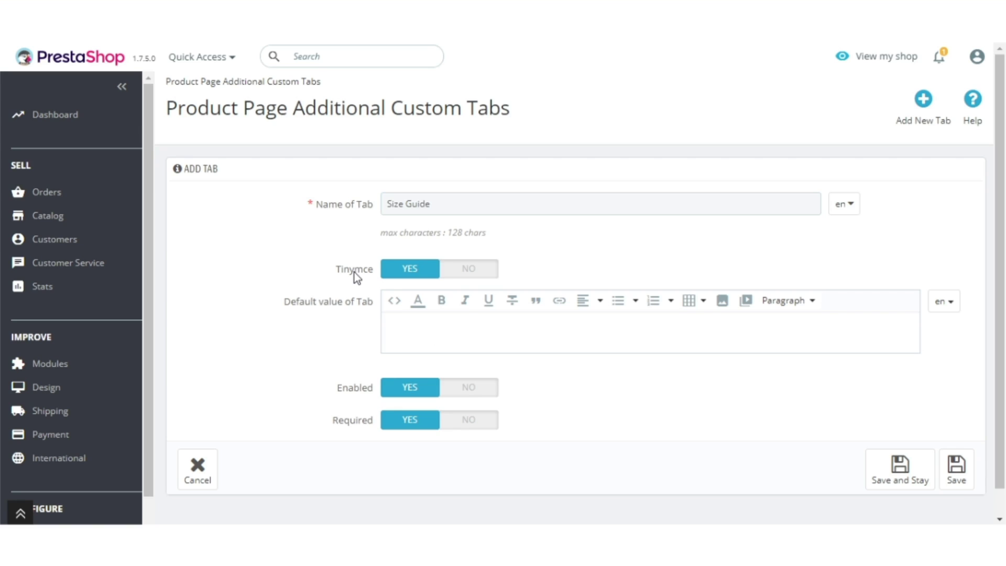
pyautogui.click(475, 270)
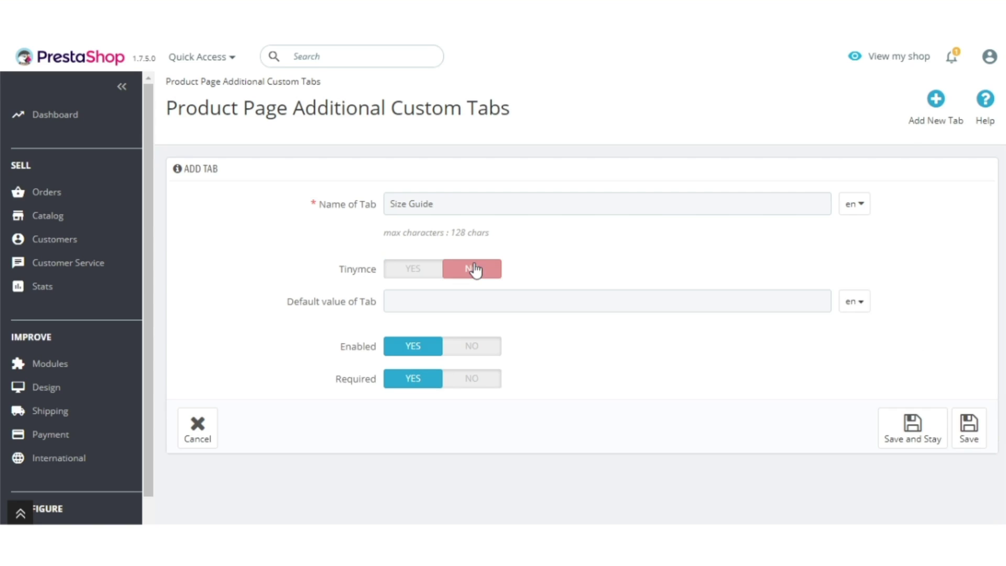
pyautogui.click(413, 267)
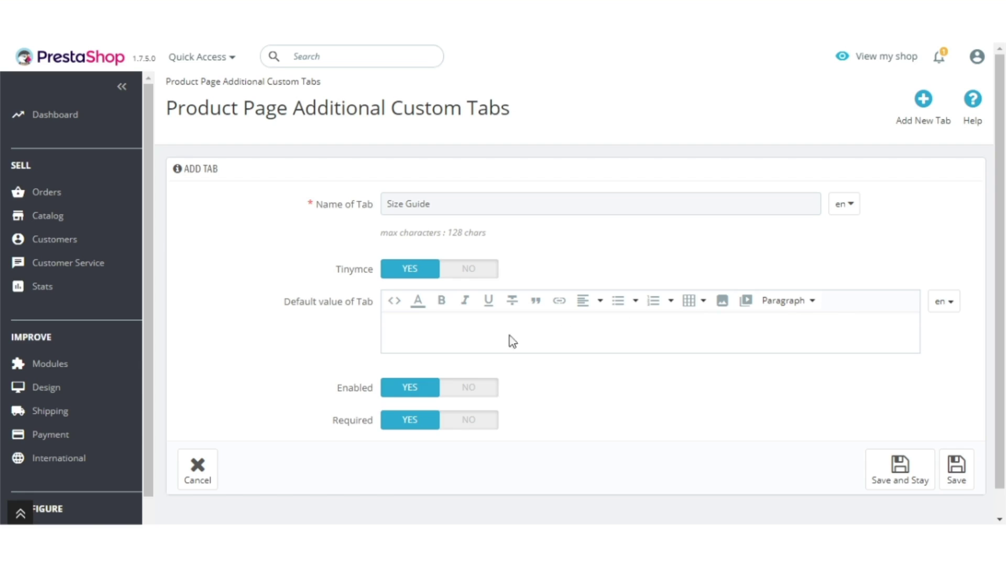
pyautogui.click(490, 341)
pyautogui.write('Default value')
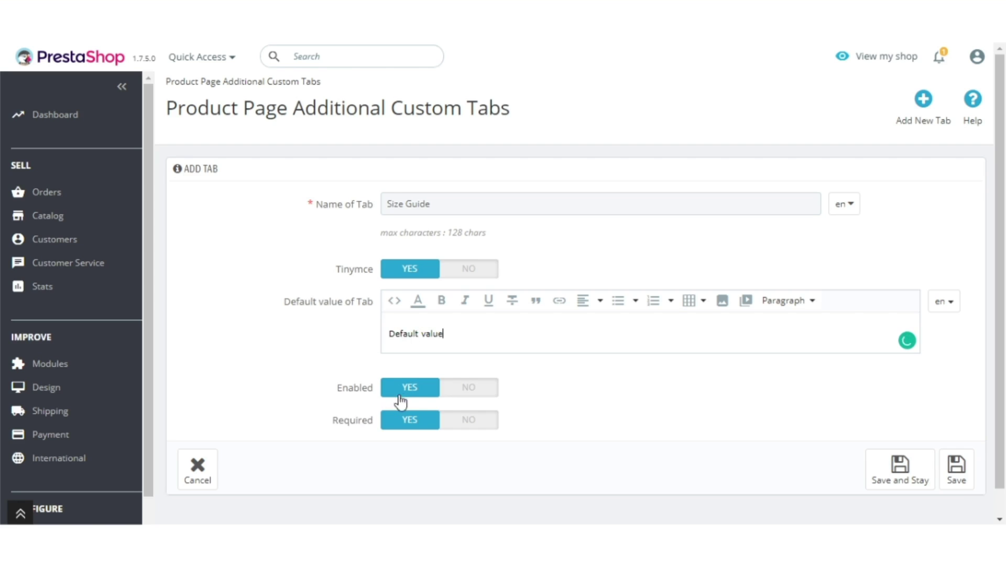
# Set both Enabled and Required to Yes for the Size Guide tab and save it.
pyautogui.click(477, 389)
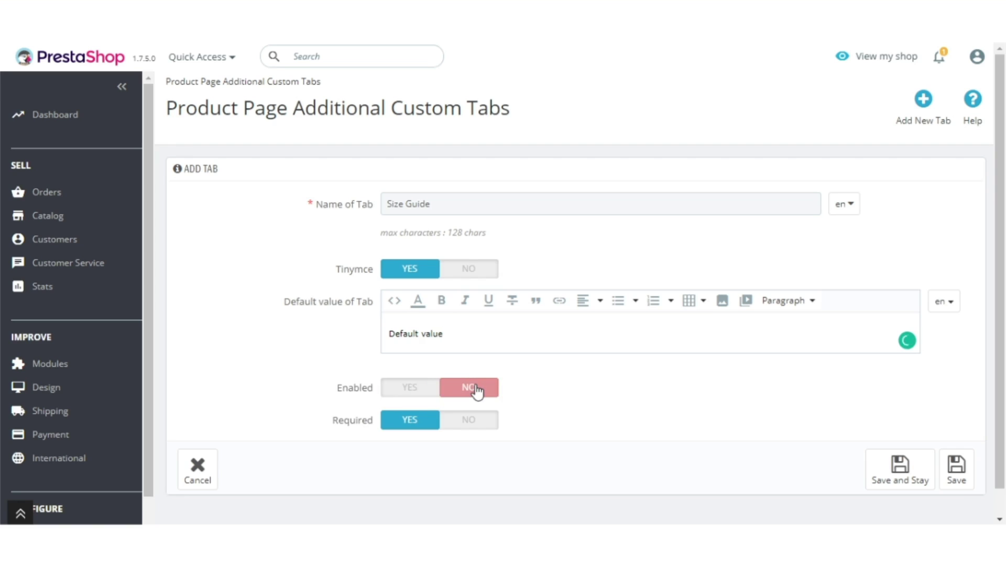
pyautogui.click(419, 389)
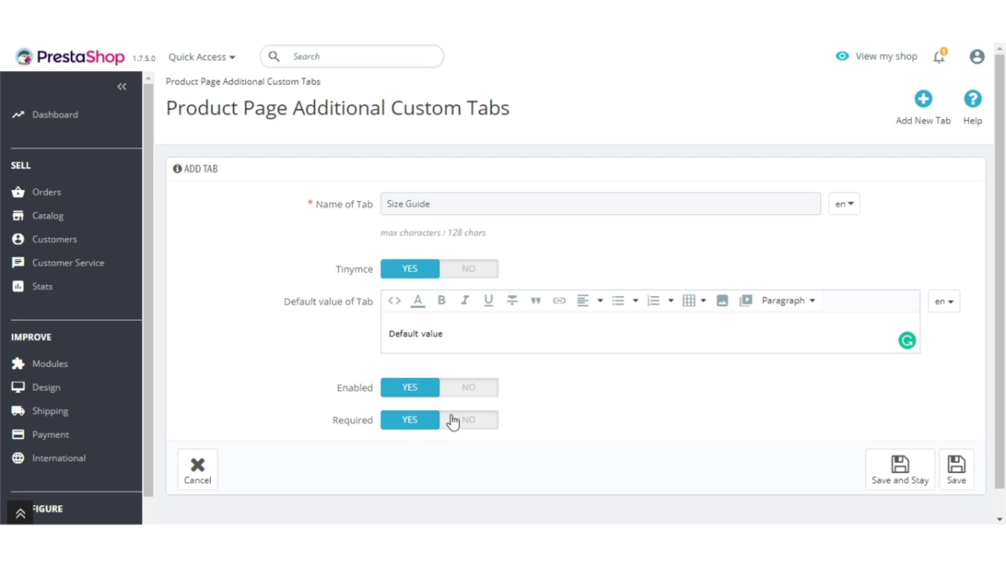
pyautogui.click(487, 420)
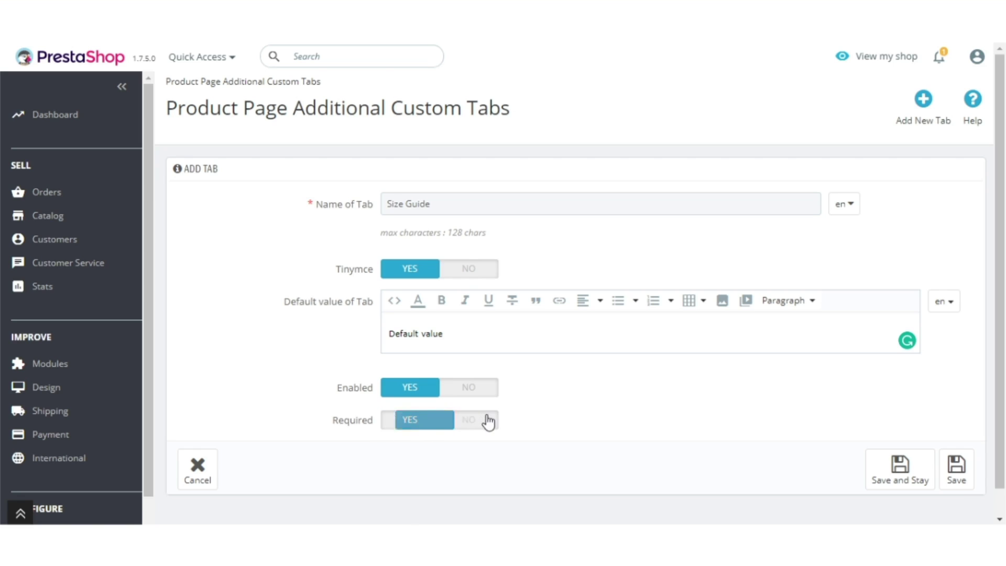
pyautogui.click(388, 423)
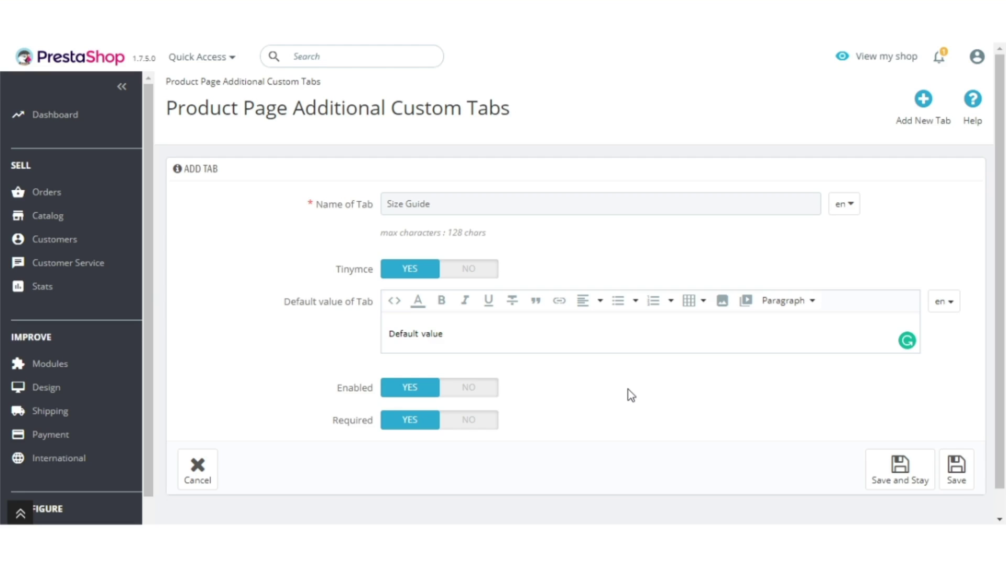
pyautogui.click(890, 471)
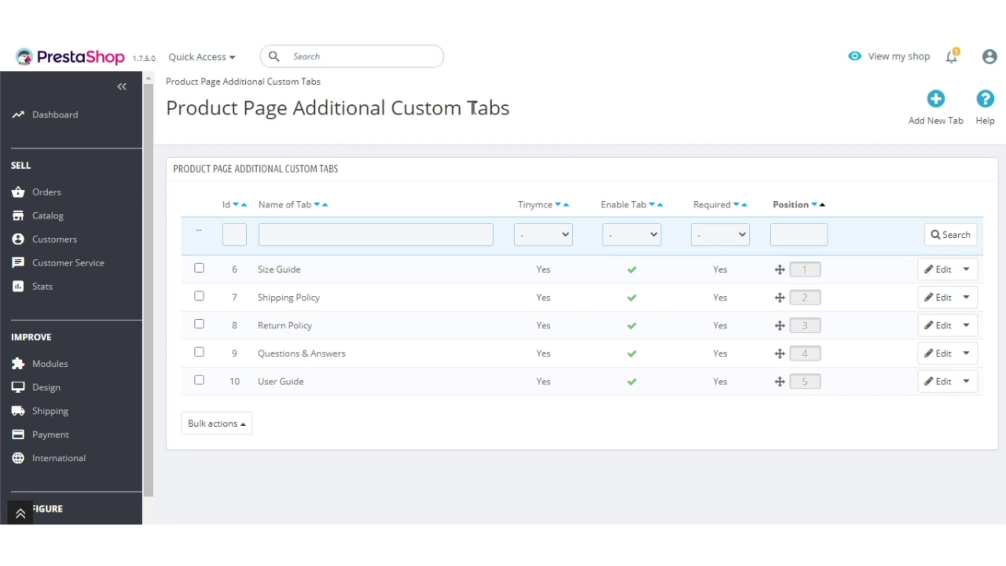
# Reorder the custom tabs as Shipping Policy, Questions & Answers, Size Guide, Return Policy, User Guide.
pyautogui.moveTo(555, 115); pyautogui.dragTo(167, 110)
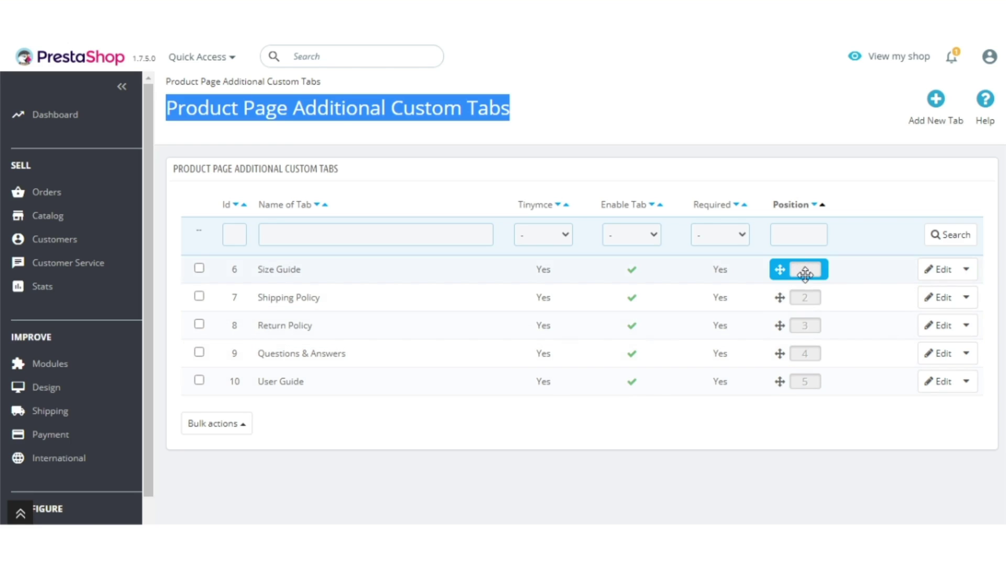
pyautogui.moveTo(806, 274); pyautogui.dragTo(812, 408)
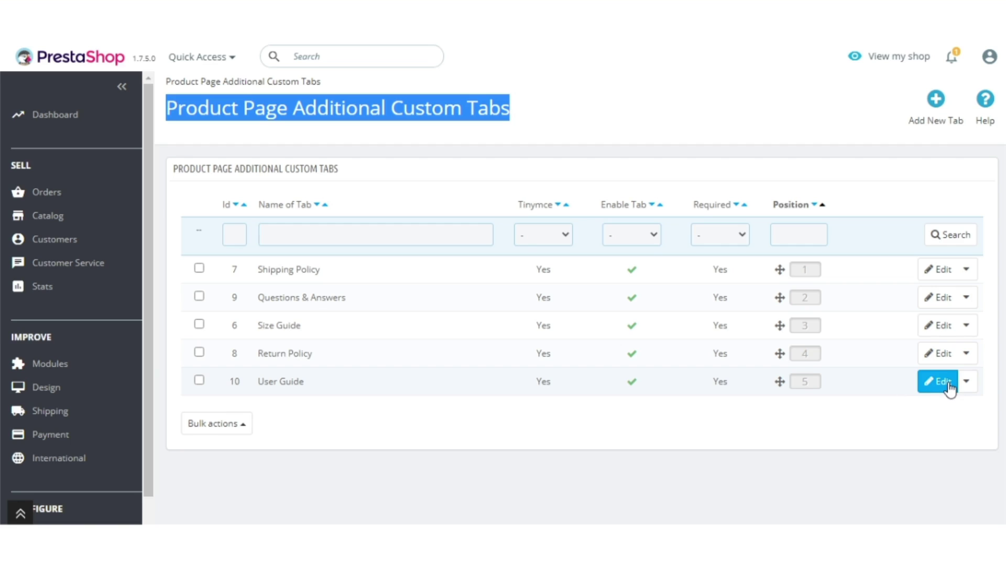
pyautogui.click(967, 382)
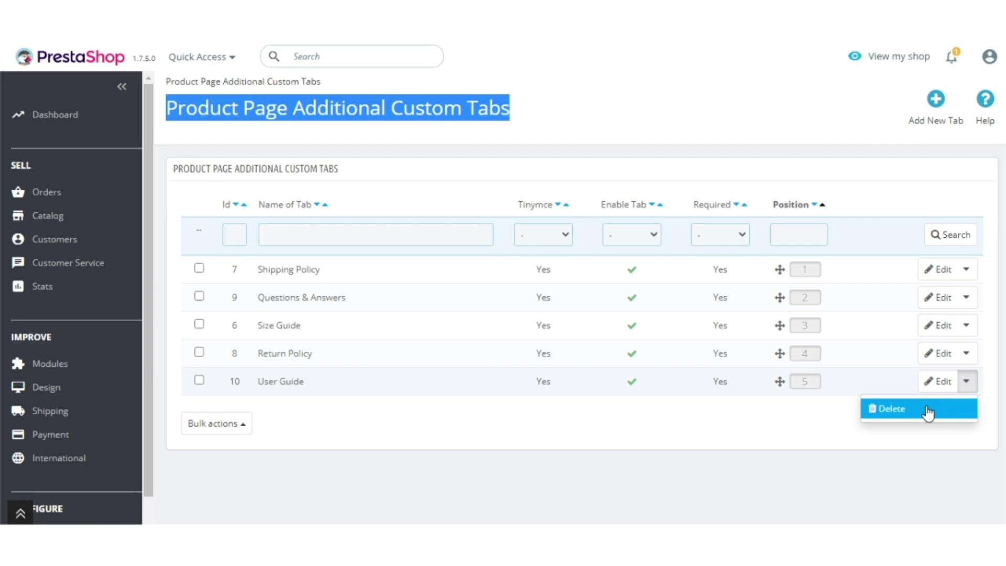
pyautogui.click(752, 478)
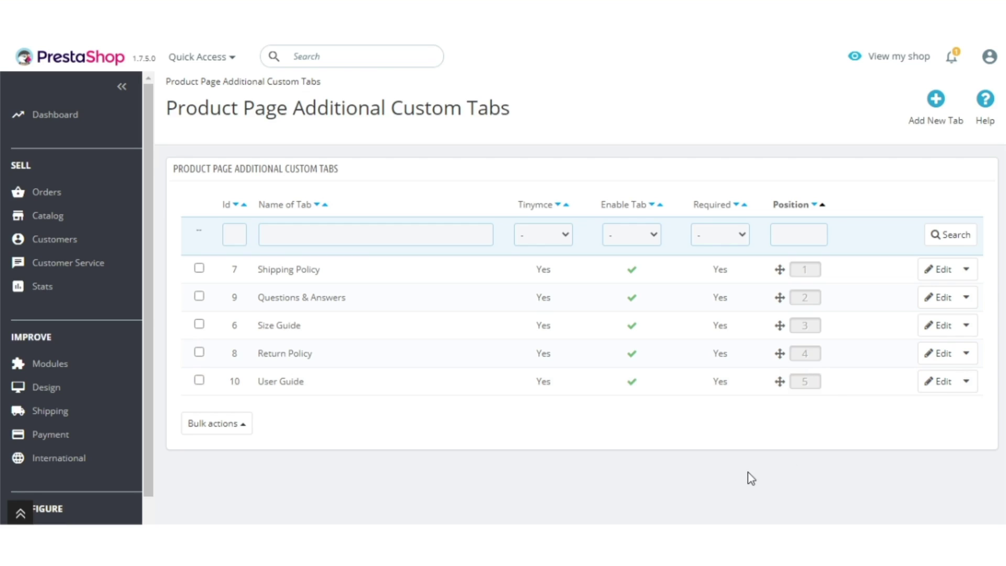
# Open the Faded Short Sleeves T-shirt product for editing and configure its Product Page Additional Custom Tabs module.
pyautogui.moveTo(63, 216)
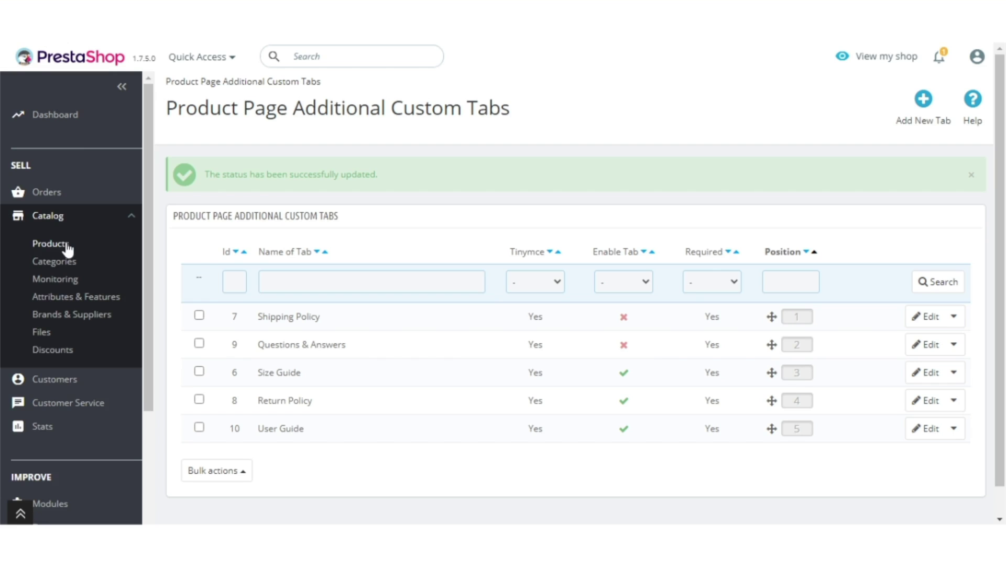
pyautogui.click(236, 253)
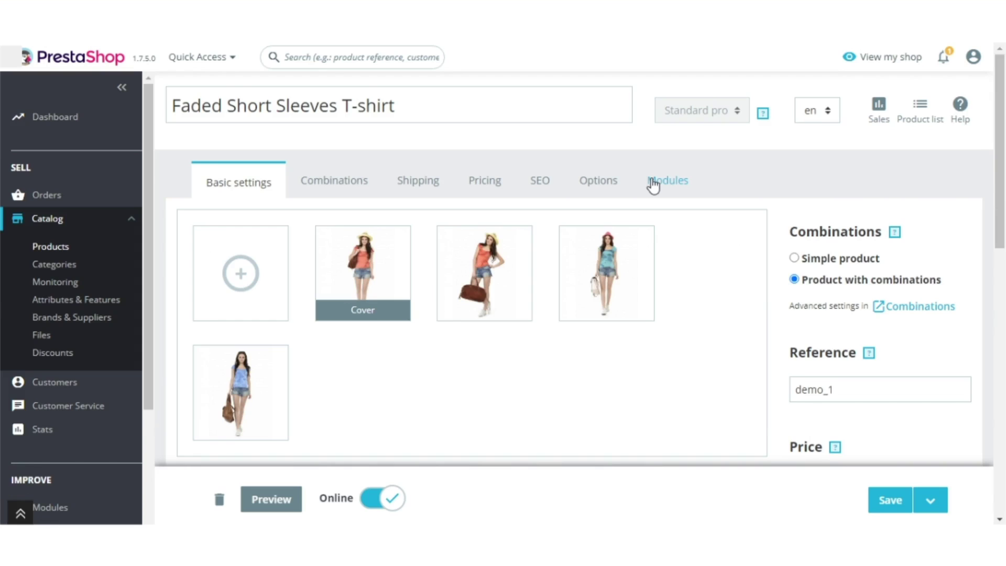
pyautogui.click(653, 183)
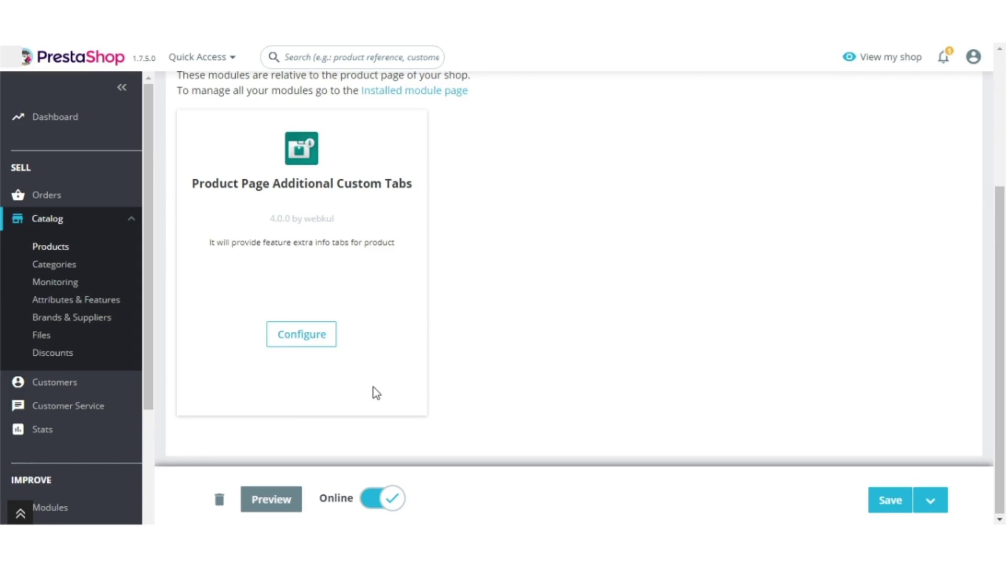
pyautogui.click(310, 338)
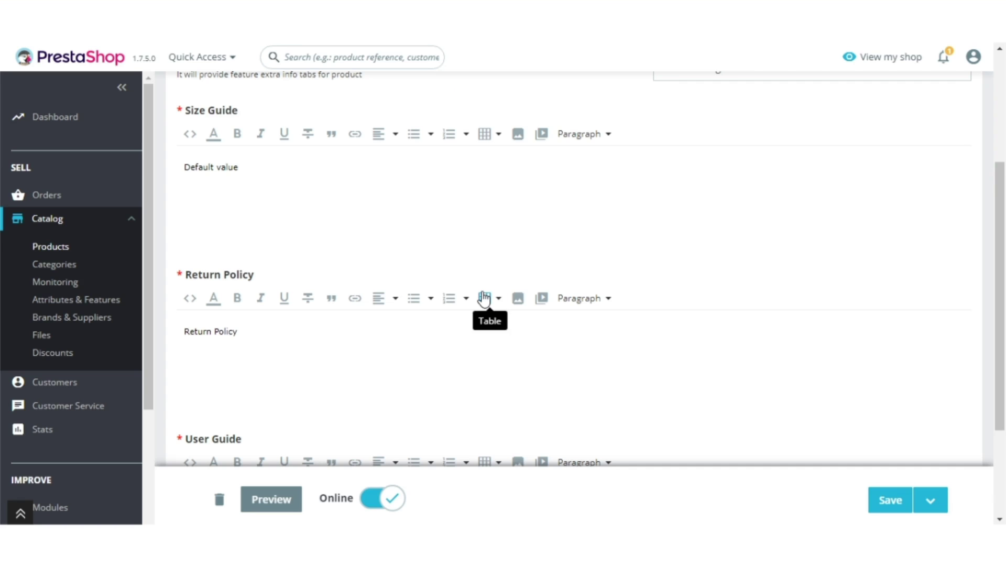
# Replace the product's Size Guide text with bust and length lines: Small 37 and 26.7 inch, Medium 39.4 and 27 inch, Large 41.7 and 27.3 inch.
pyautogui.scroll(-3, 353, 225)
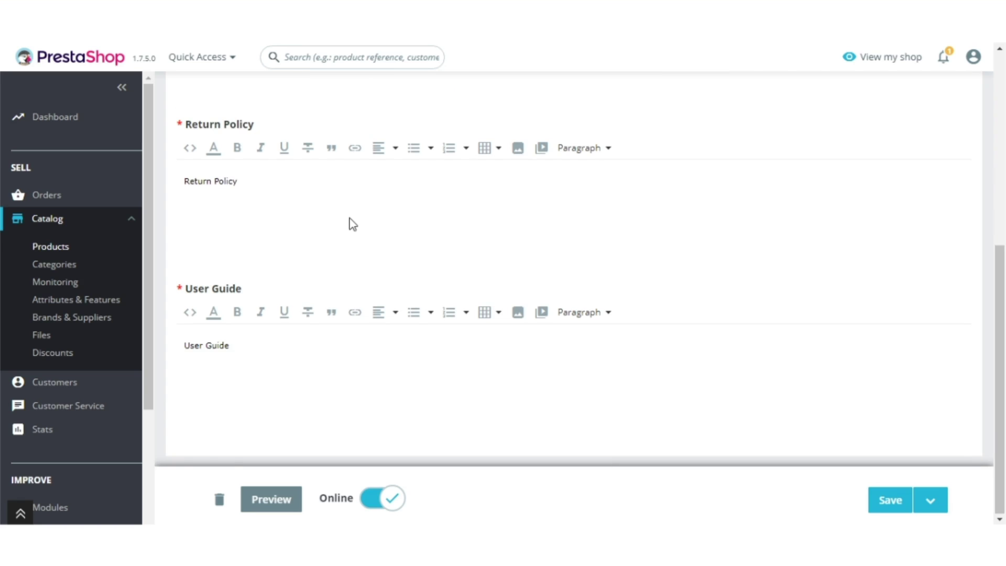
pyautogui.scroll(5, 353, 224)
pyautogui.scroll(1, 353, 224)
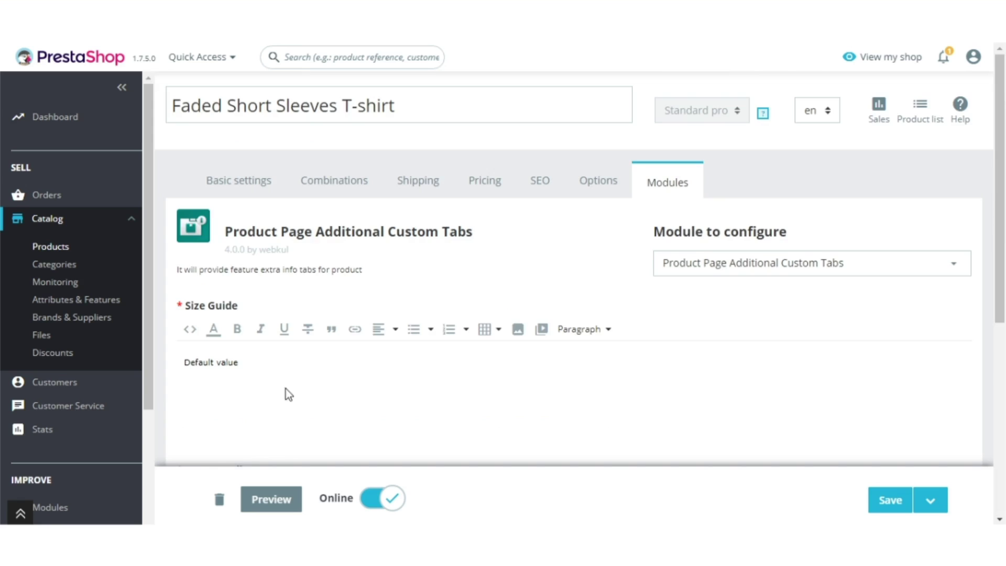
pyautogui.moveTo(284, 367); pyautogui.dragTo(211, 361)
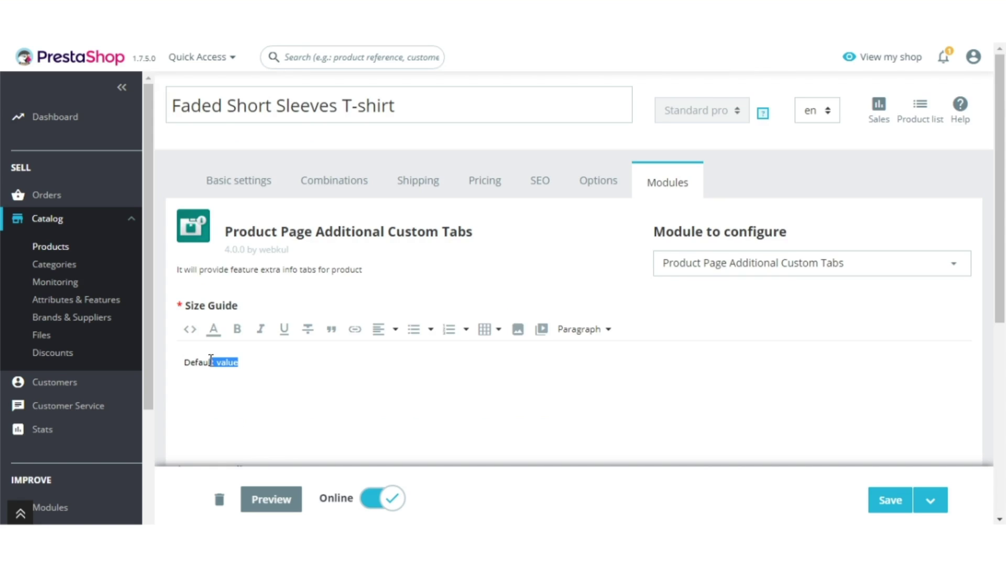
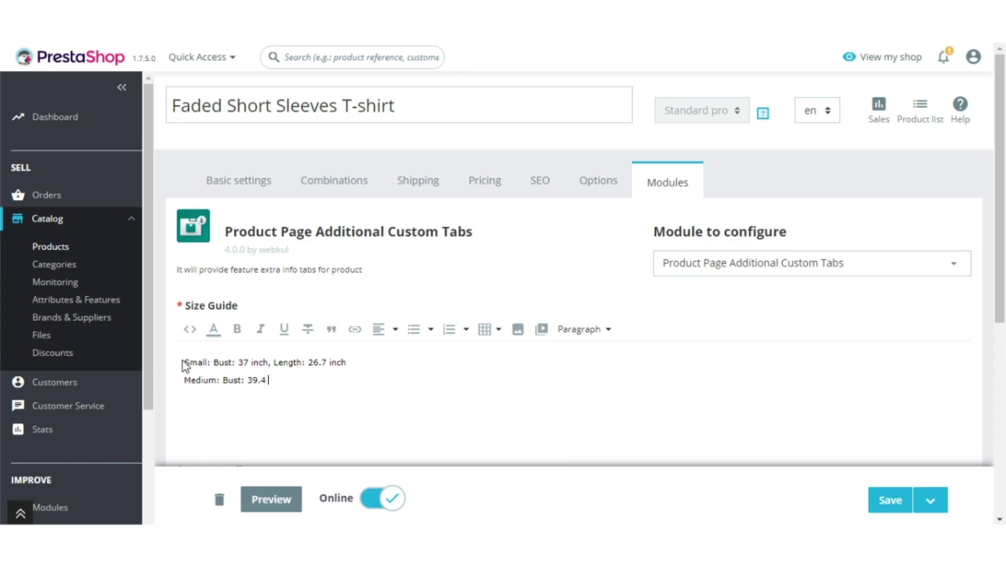
pyautogui.write(', Length: 27 inch ')
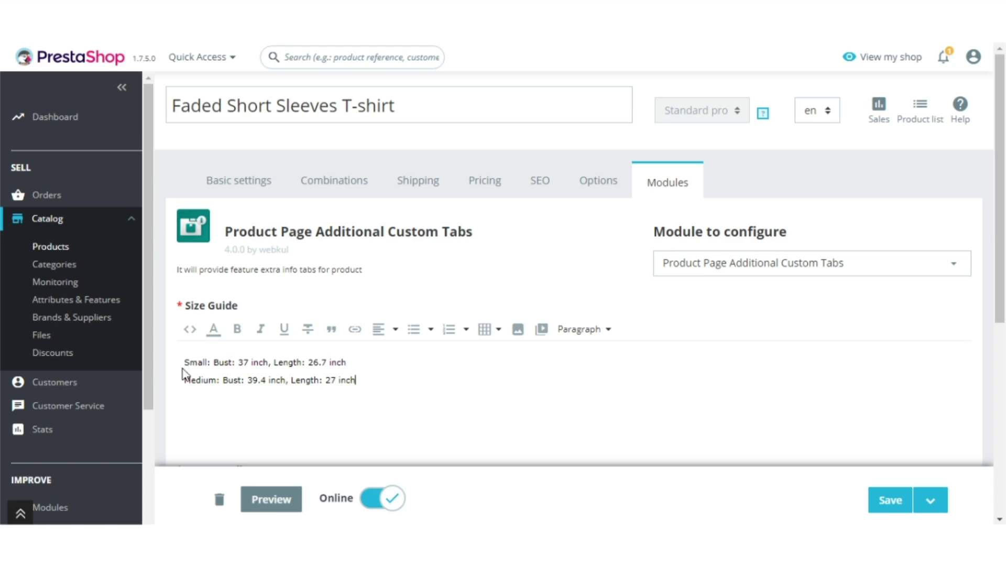
pyautogui.write('Large: Bust: 41.7 inch, ')
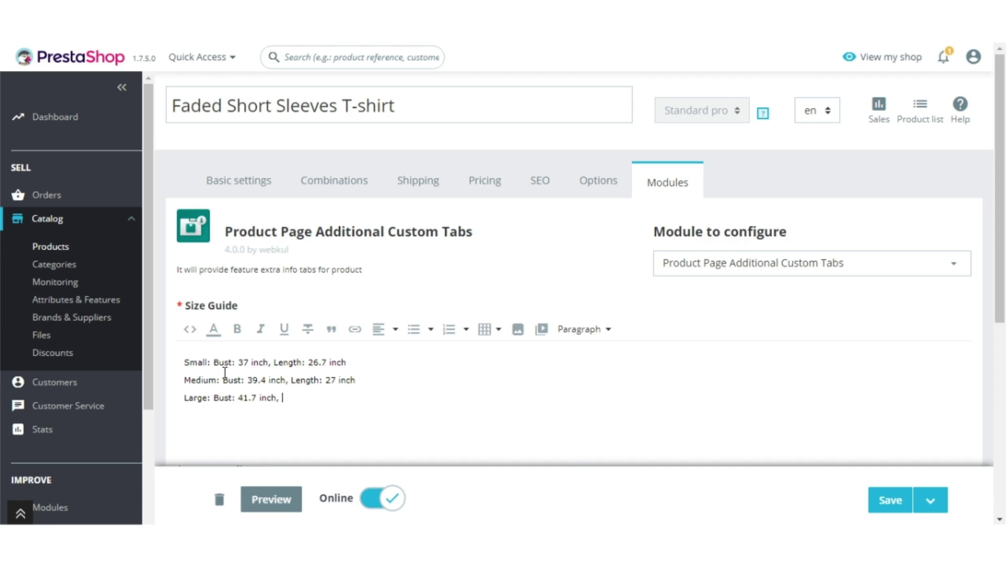
pyautogui.write('Length: 27.3 inch')
# Replace the Return Policy text with "Customers can return their products within 30 days of delivery for a full refund.".
pyautogui.scroll(-5, 225, 372)
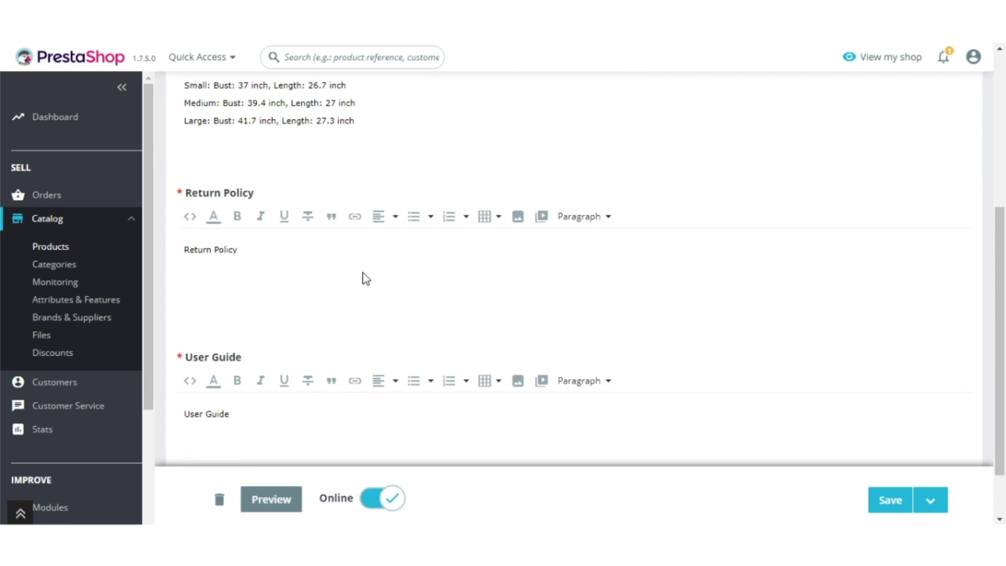
pyautogui.moveTo(317, 247); pyautogui.dragTo(208, 248)
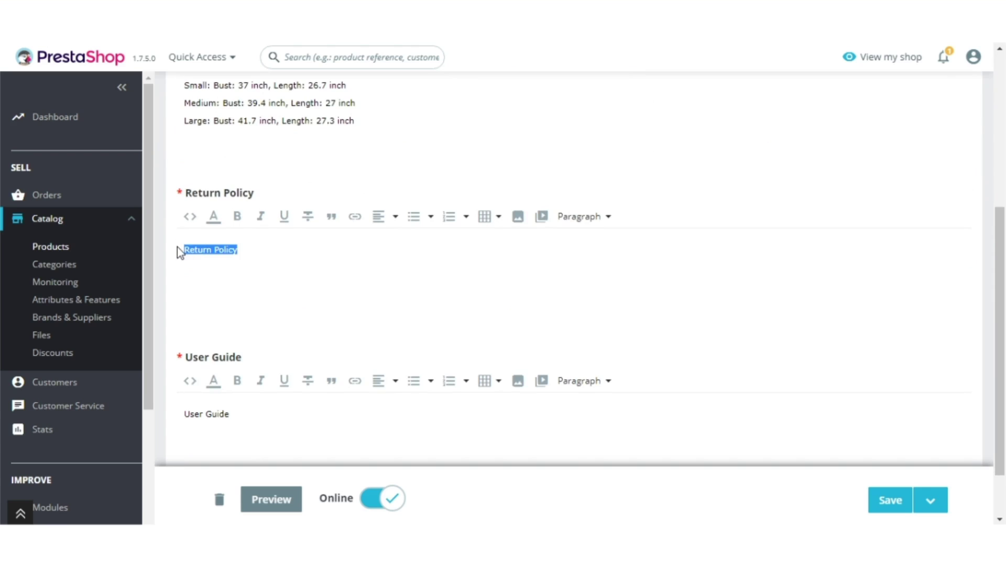
pyautogui.write('Customers can ')
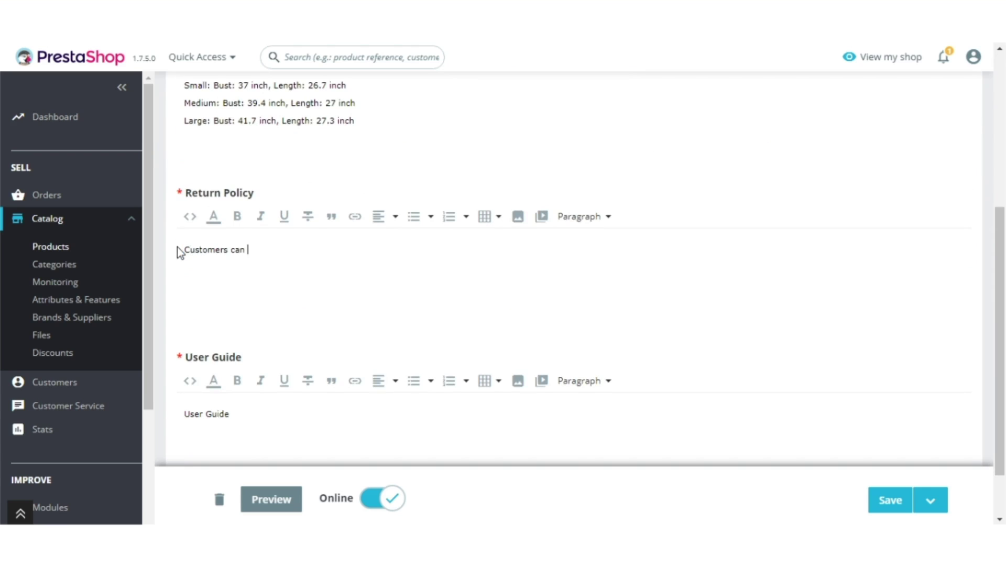
pyautogui.write('return their products with ')
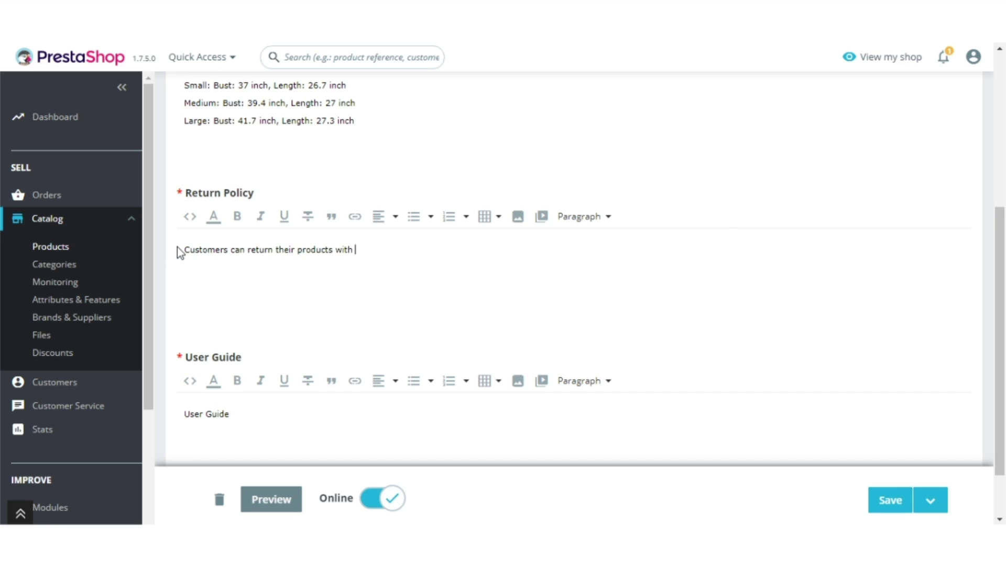
pyautogui.write('in 30 days of delivery for a full refund.')
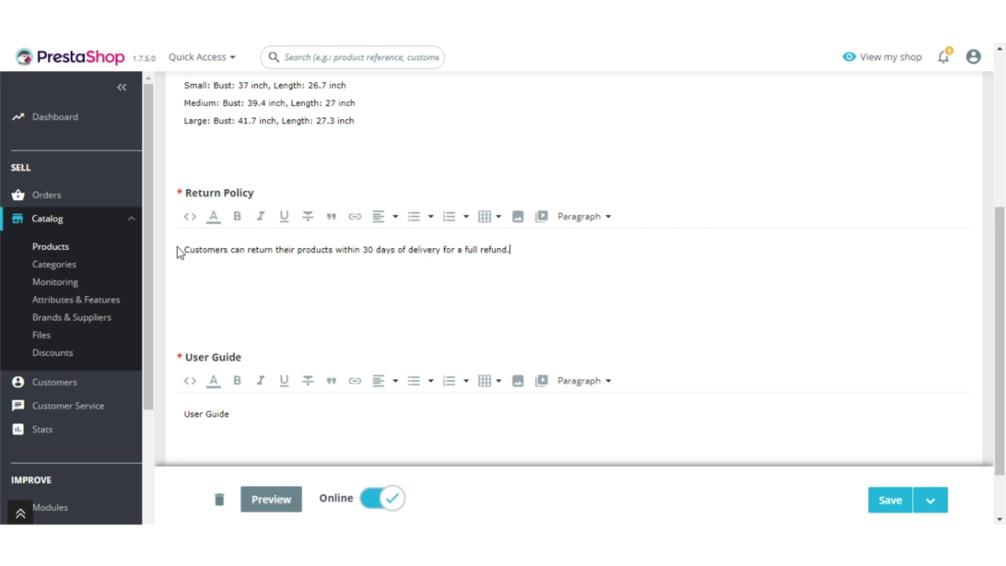
pyautogui.scroll(-1, 218, 341)
pyautogui.moveTo(282, 352); pyautogui.dragTo(173, 343)
pyautogui.write('https://webkul.com/blog/prestashop-product-page-additional-custom-tabs/')
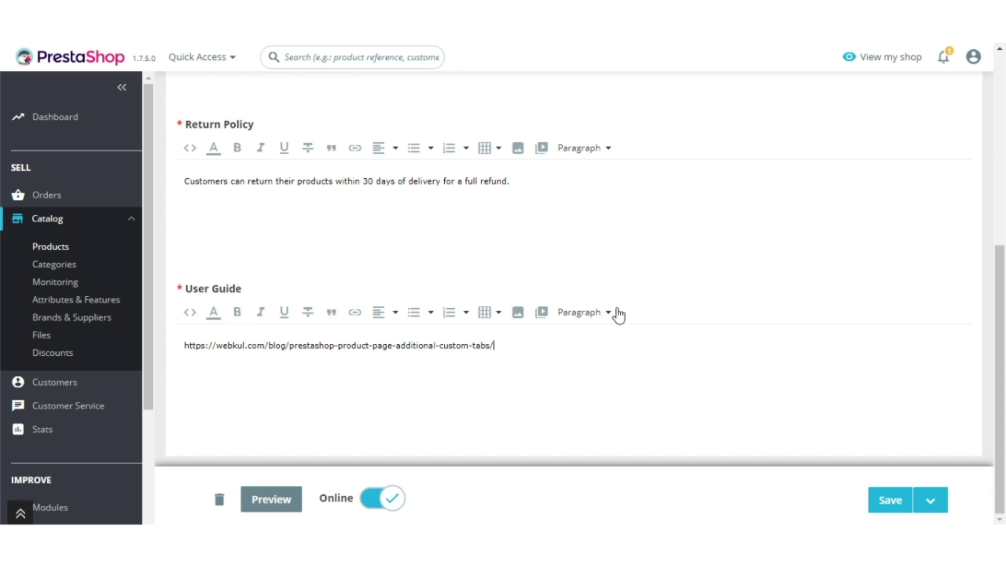
pyautogui.click(887, 503)
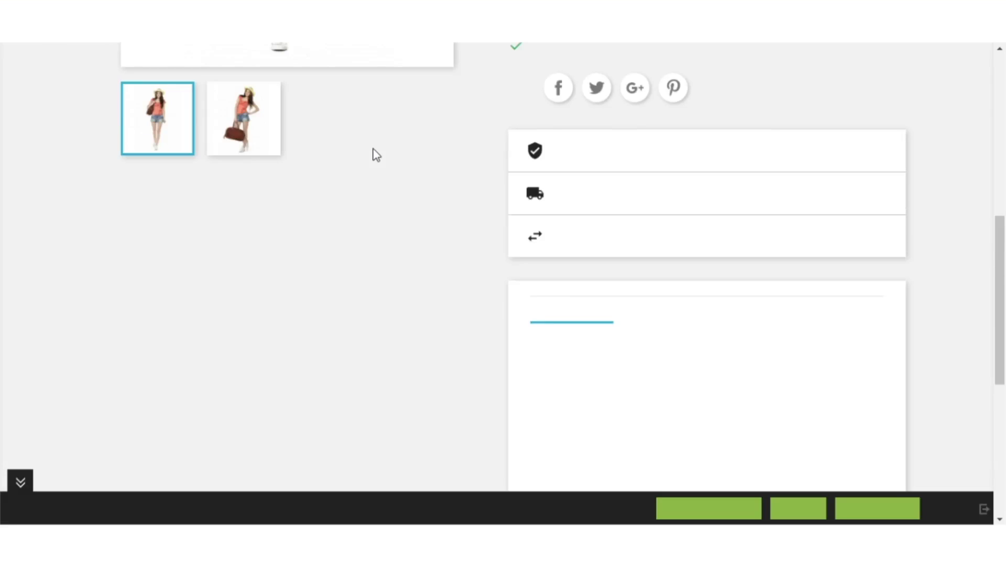
# Examine the Size Guide, Return Policy and User Guide tabs on the T-shirt's storefront page.
pyautogui.scroll(8, 376, 154)
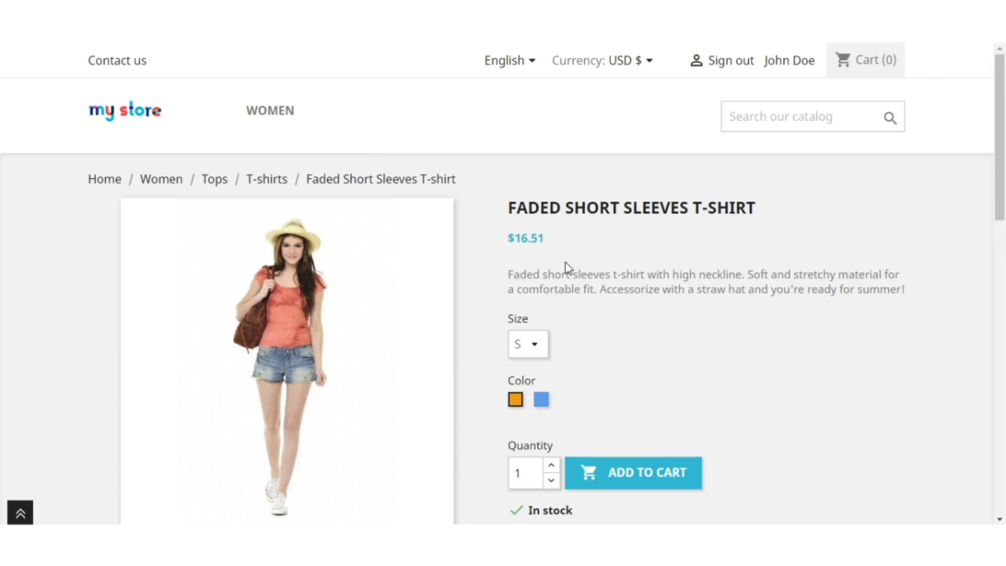
pyautogui.scroll(-8, 565, 263)
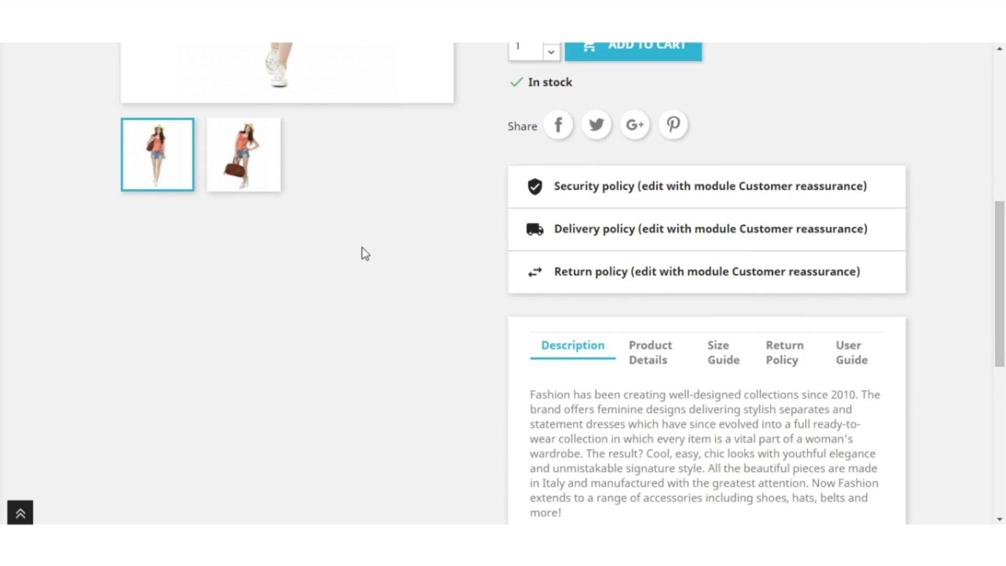
pyautogui.scroll(-1, 366, 254)
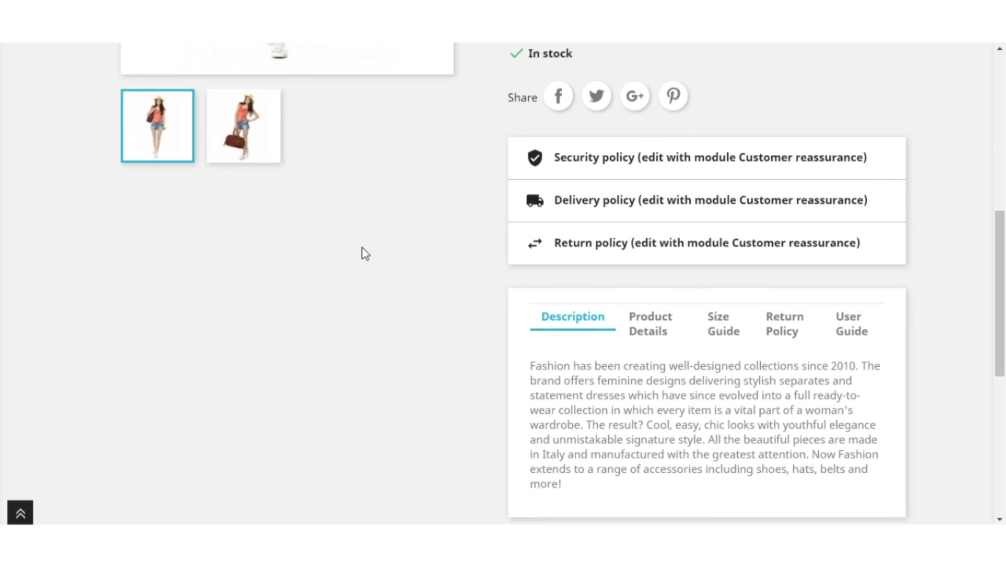
pyautogui.click(722, 331)
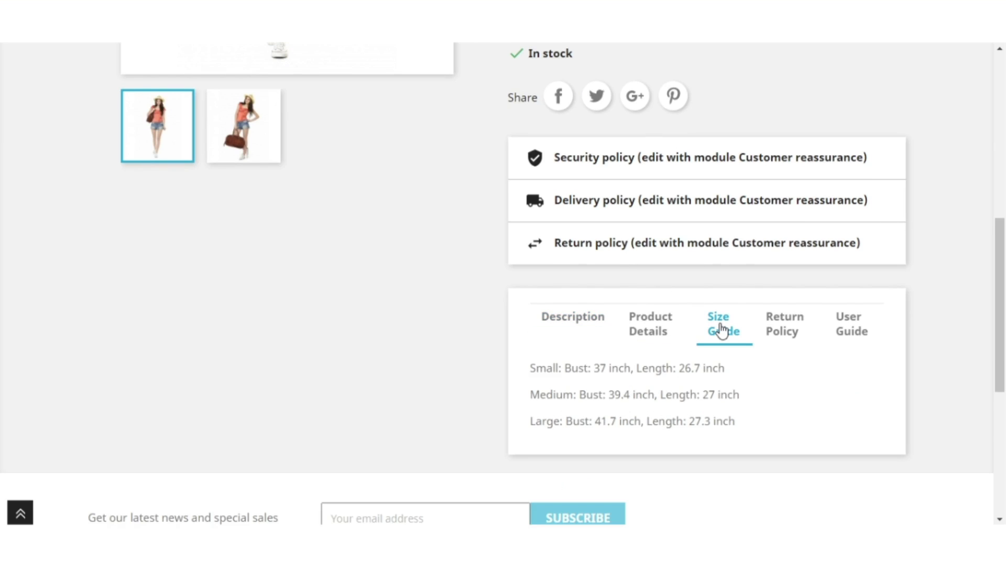
pyautogui.click(784, 333)
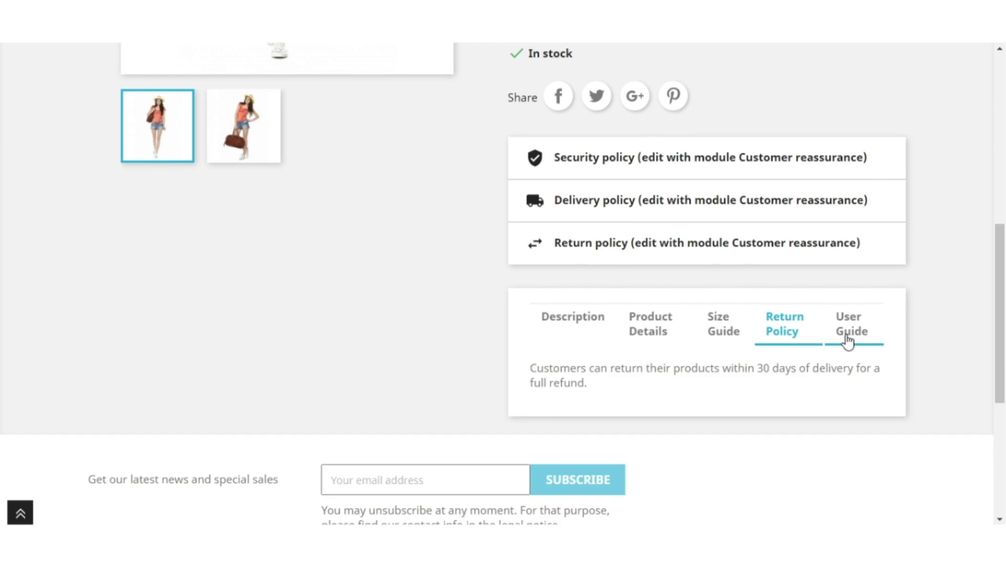
pyautogui.click(855, 342)
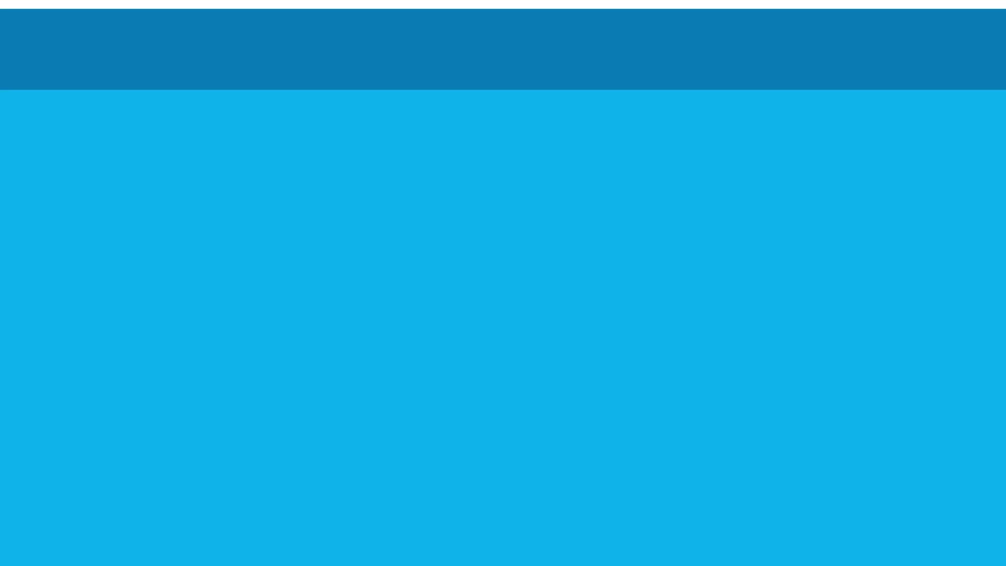